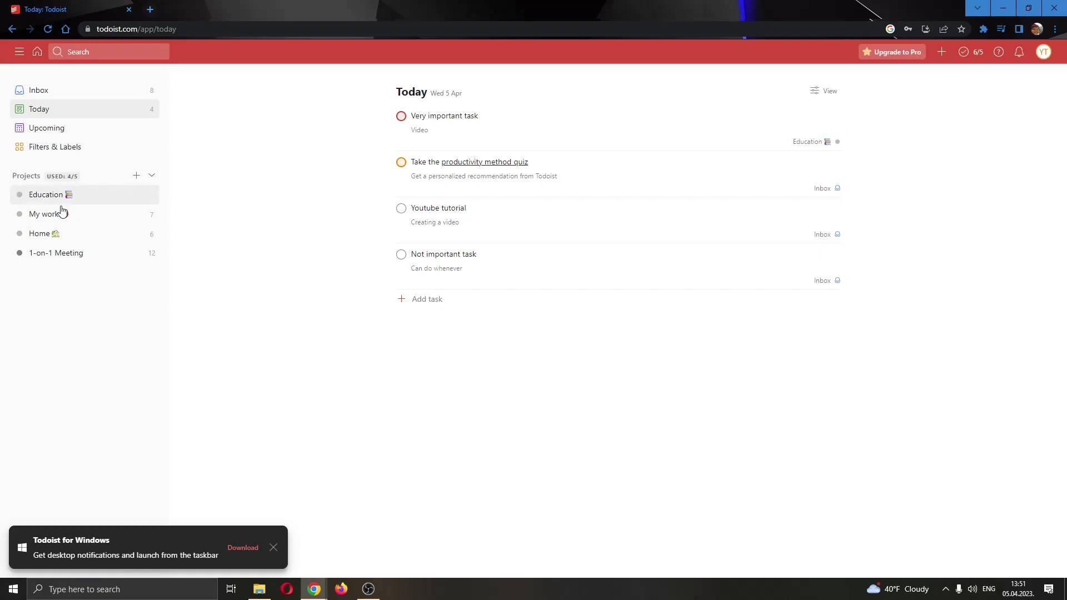
Show the Education project's tasks, briefly checking My work before returning.
left_click(107, 203)
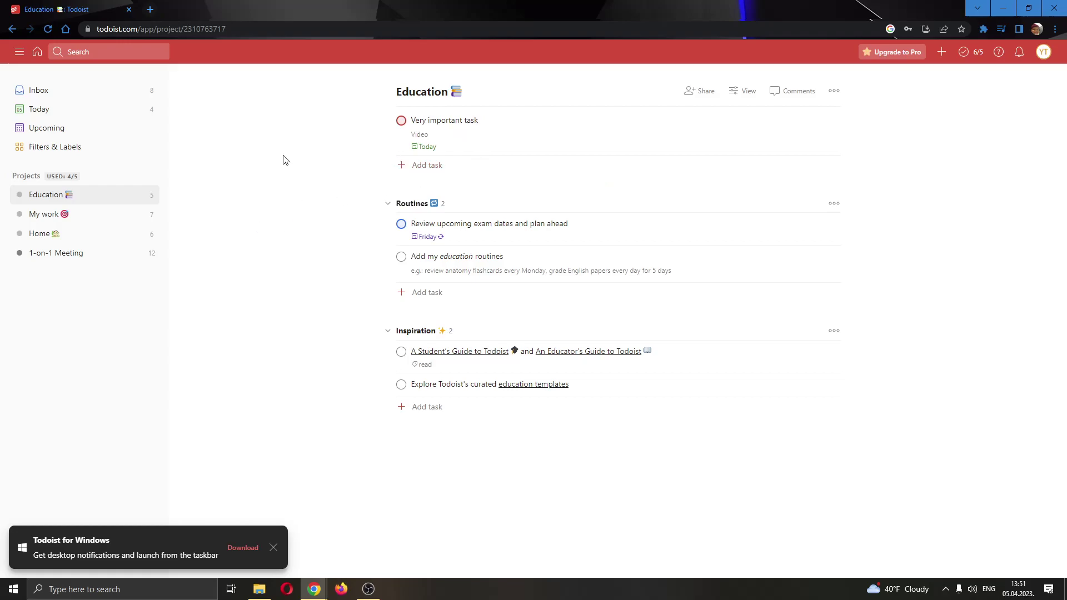
left_click(91, 218)
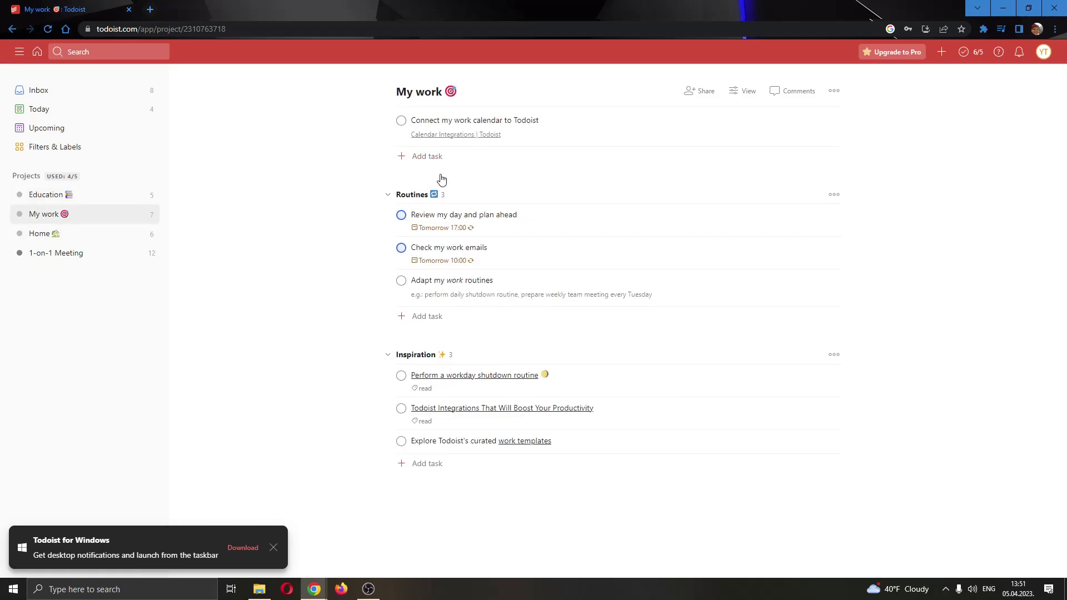
left_click(88, 199)
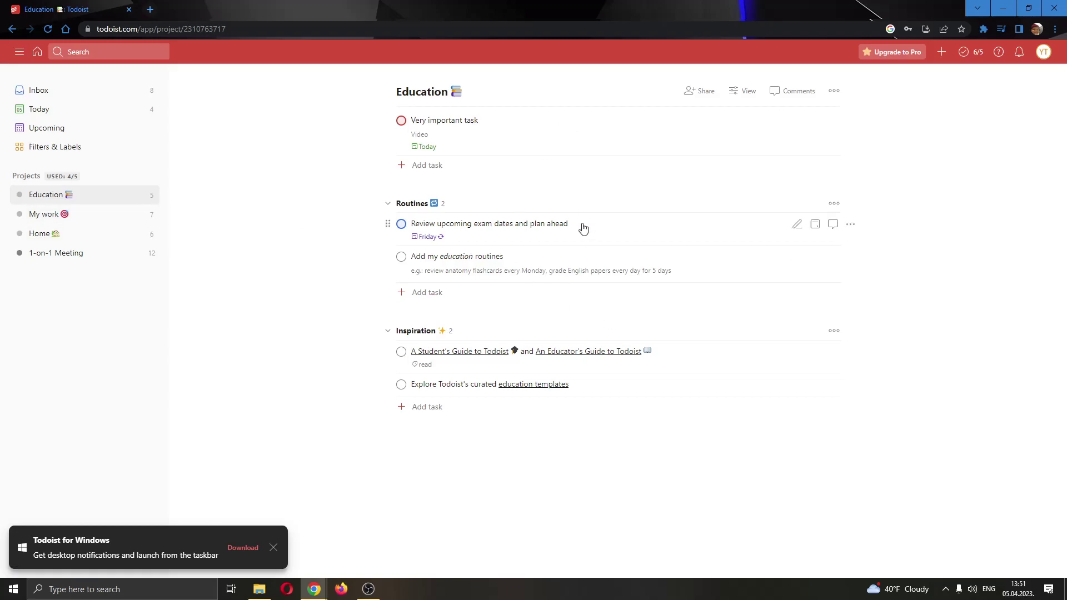
mouse_move(700, 91)
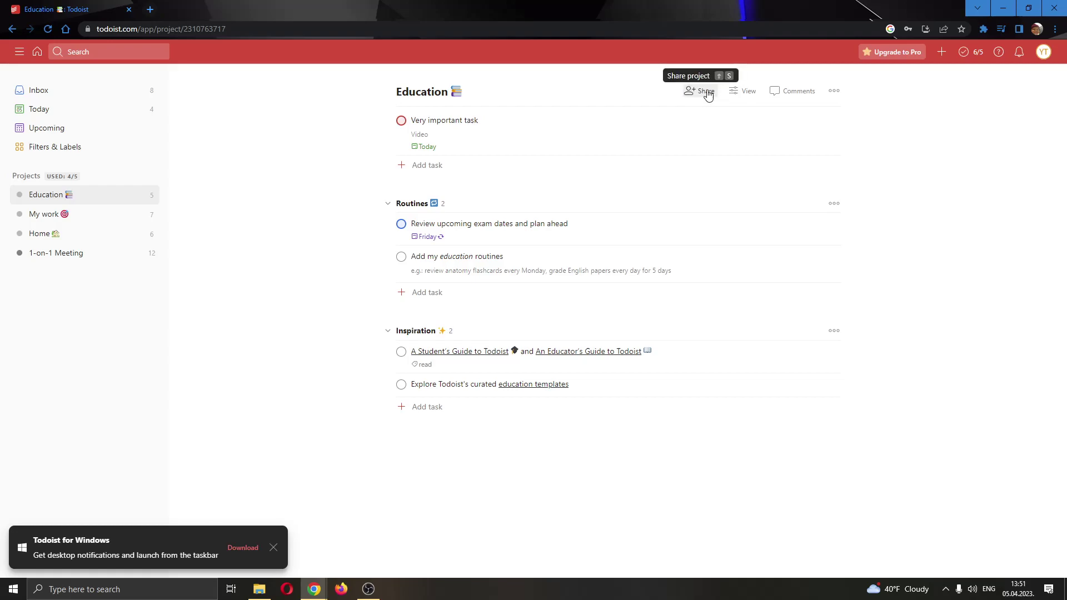
left_click(707, 95)
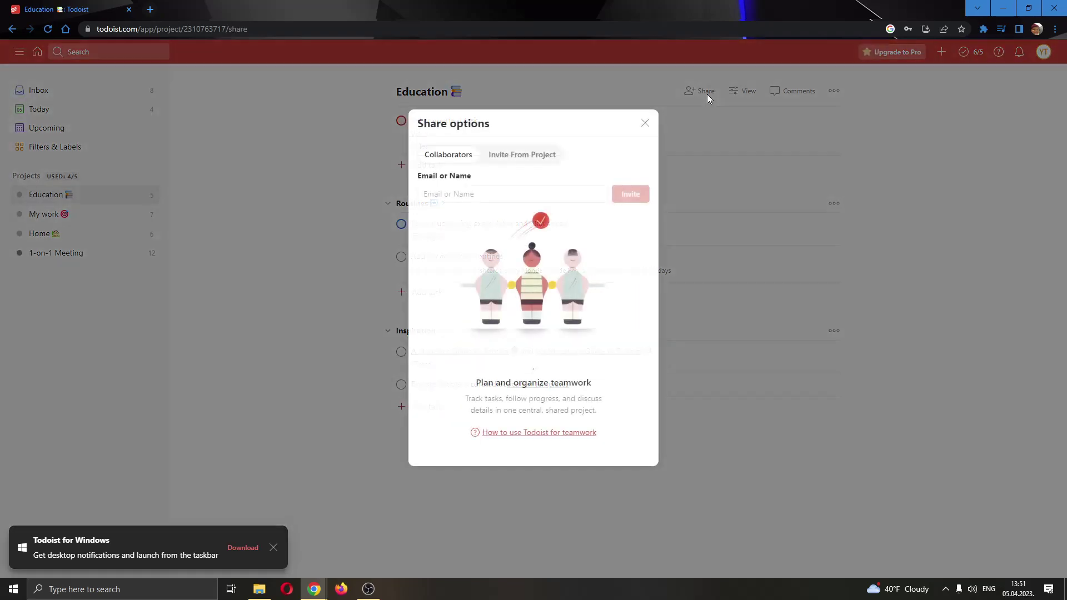
left_click(453, 192)
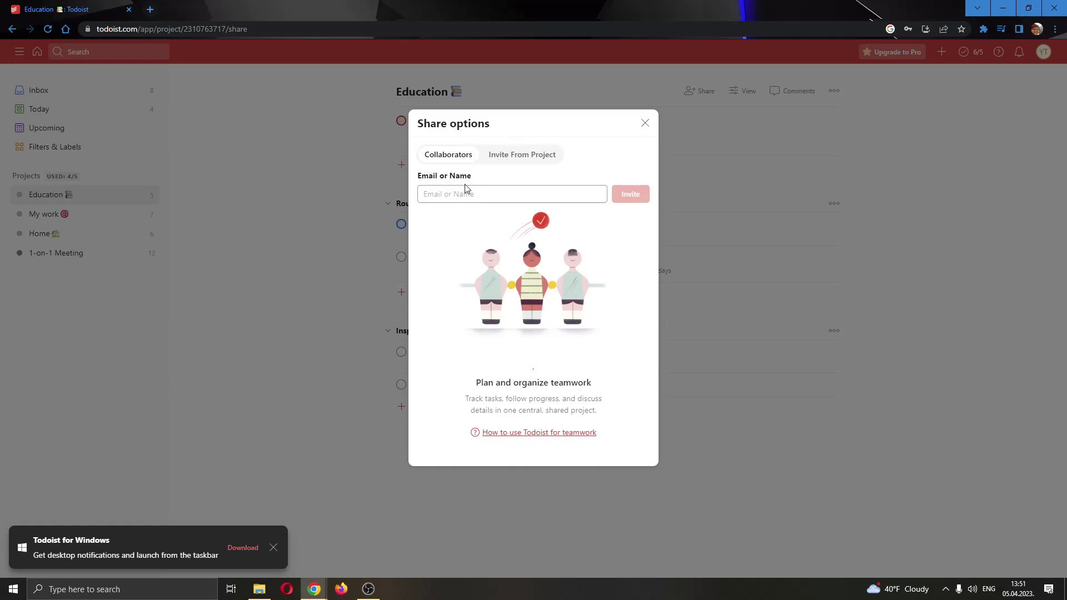
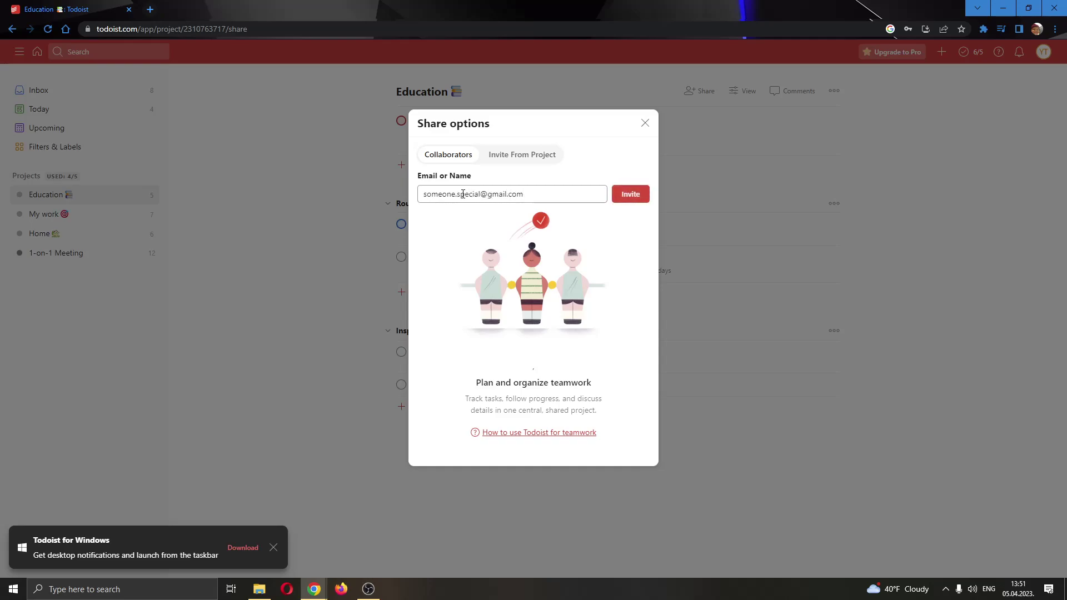
left_click(632, 198)
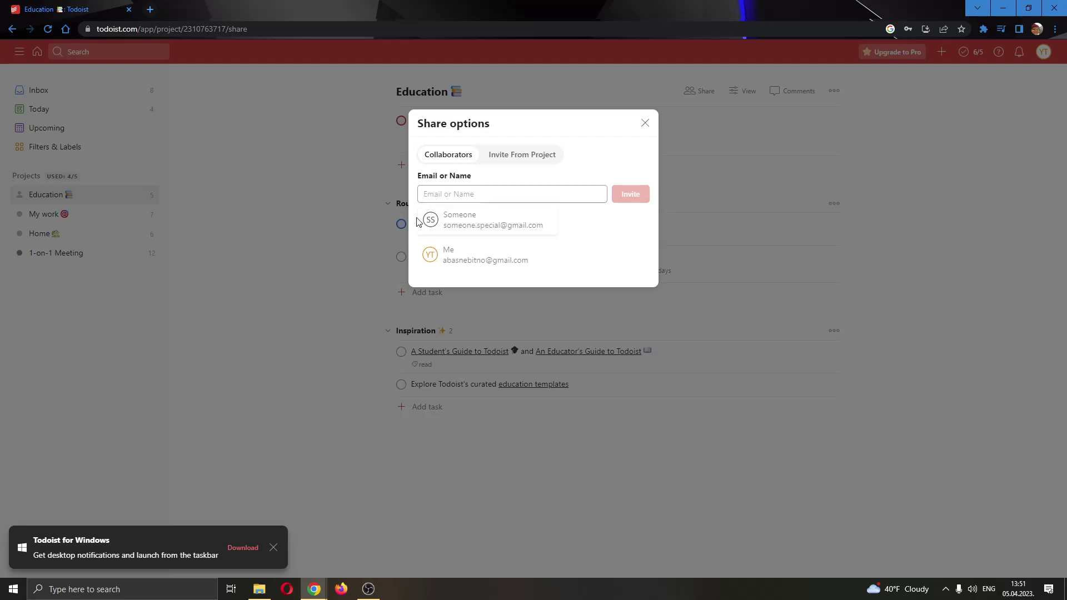
Close the sharing options and assign Very important task to Someone S.
left_click(645, 124)
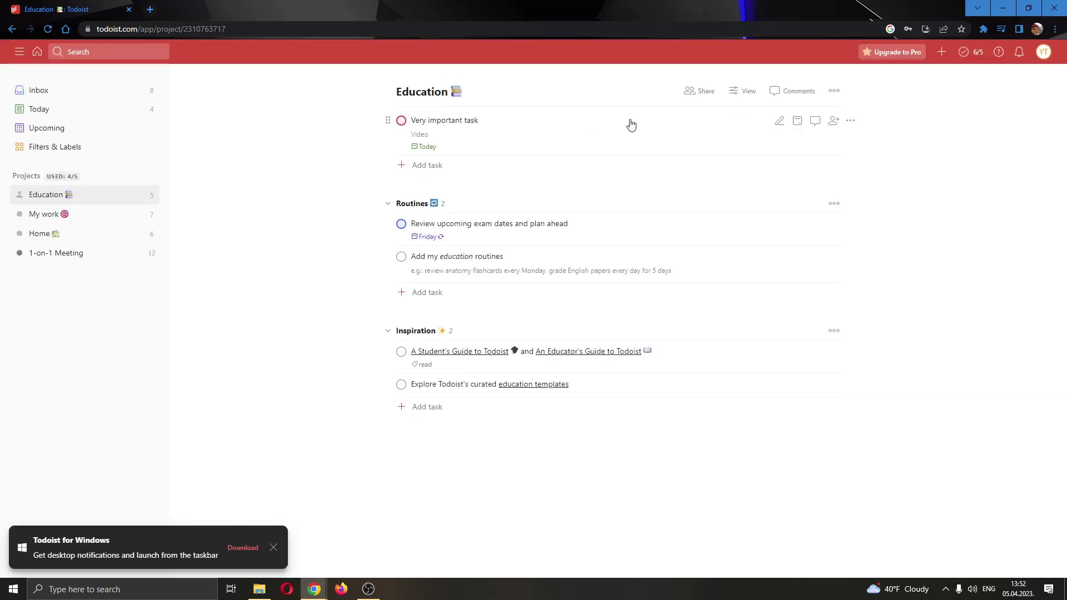
mouse_move(583, 134)
left_click(834, 121)
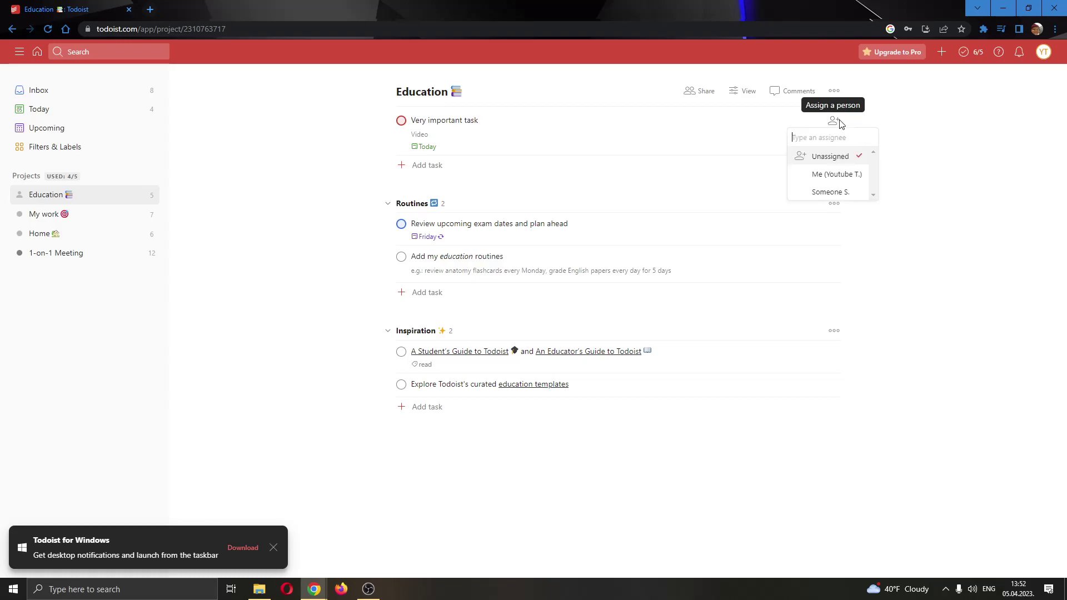
left_click(830, 192)
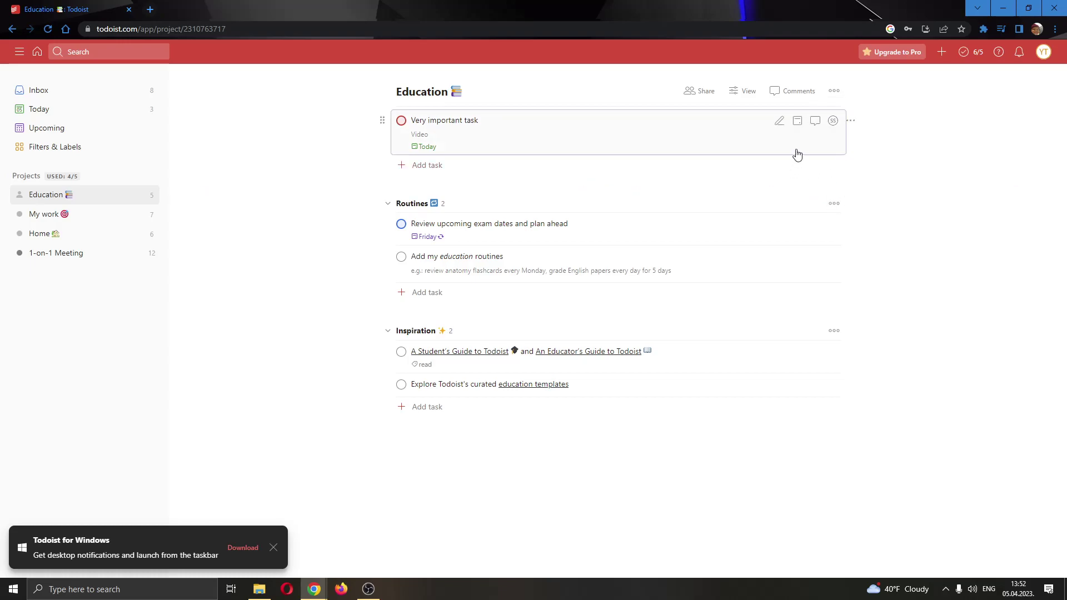